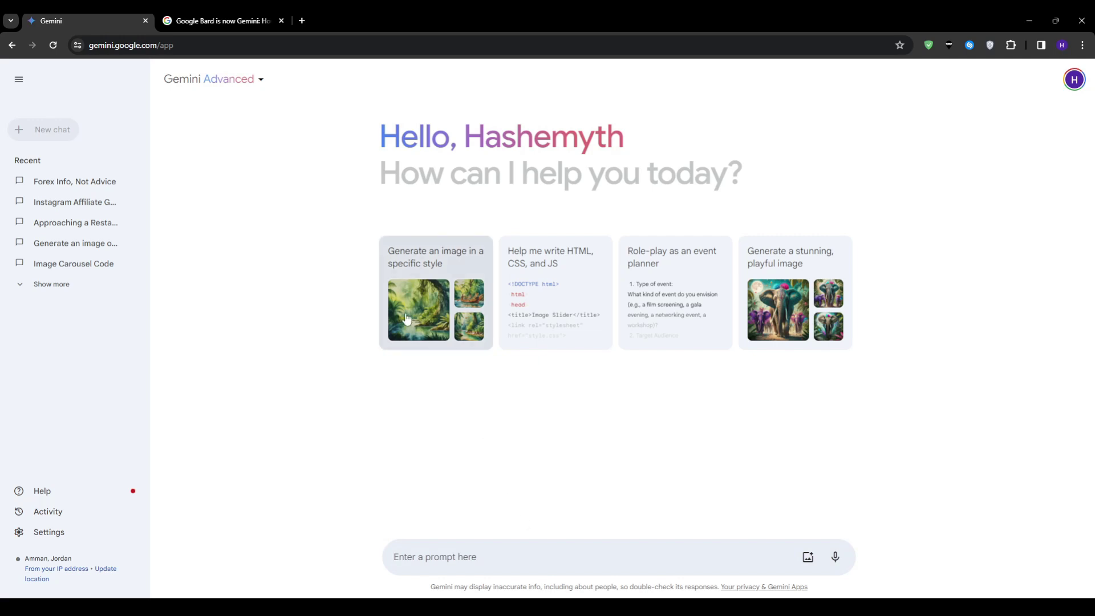
# Step: Load the site at bard.google.com/app by replacing the gemini subdomain in the current address
pyautogui.doubleClick(124, 44)
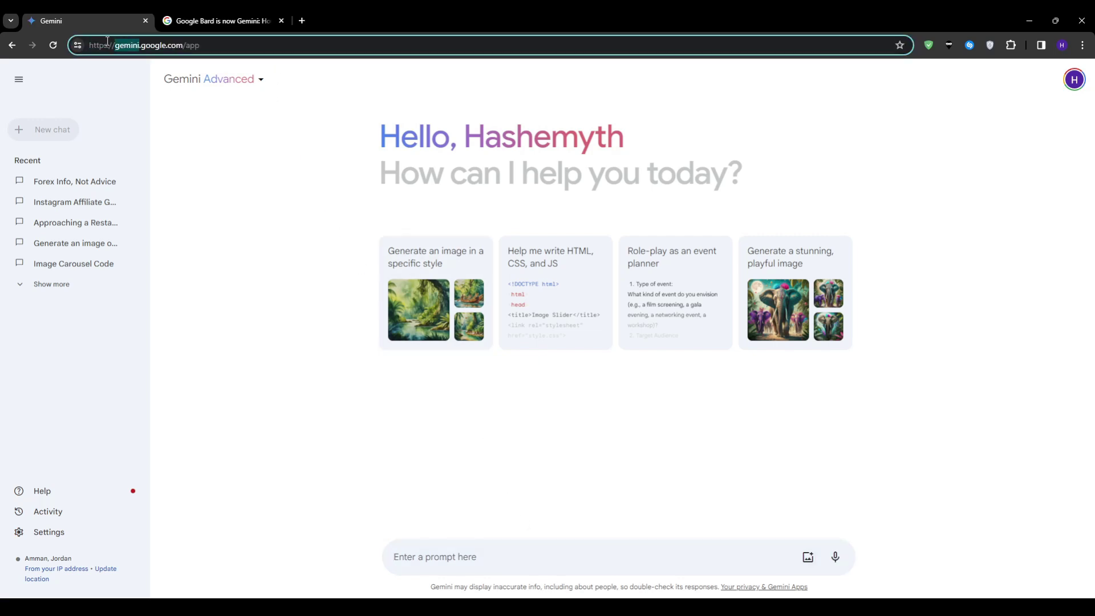
pyautogui.write('bard')
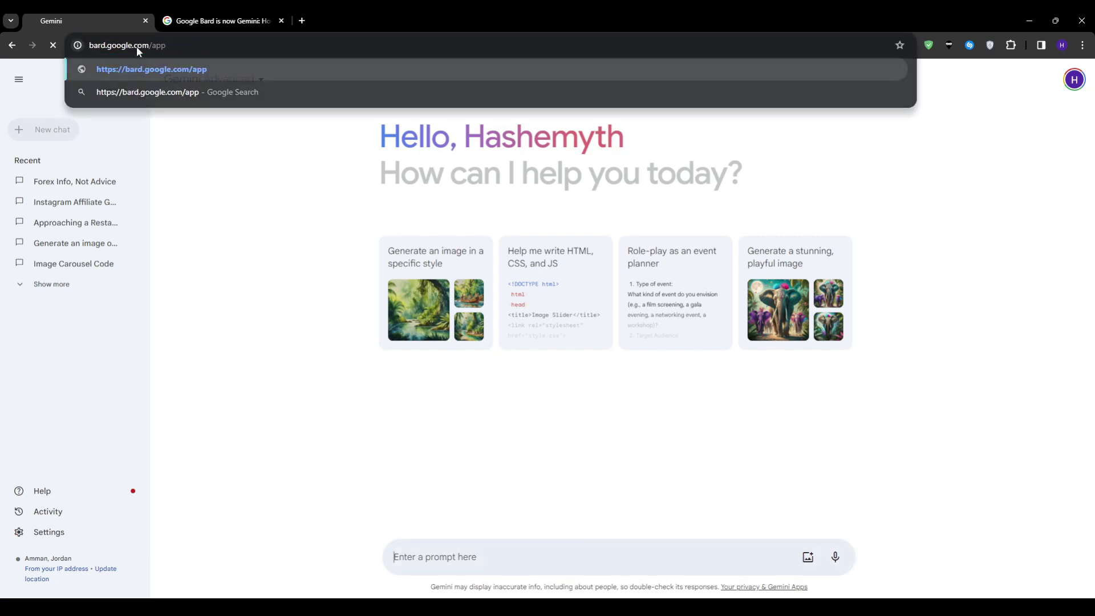
pyautogui.press('Return')
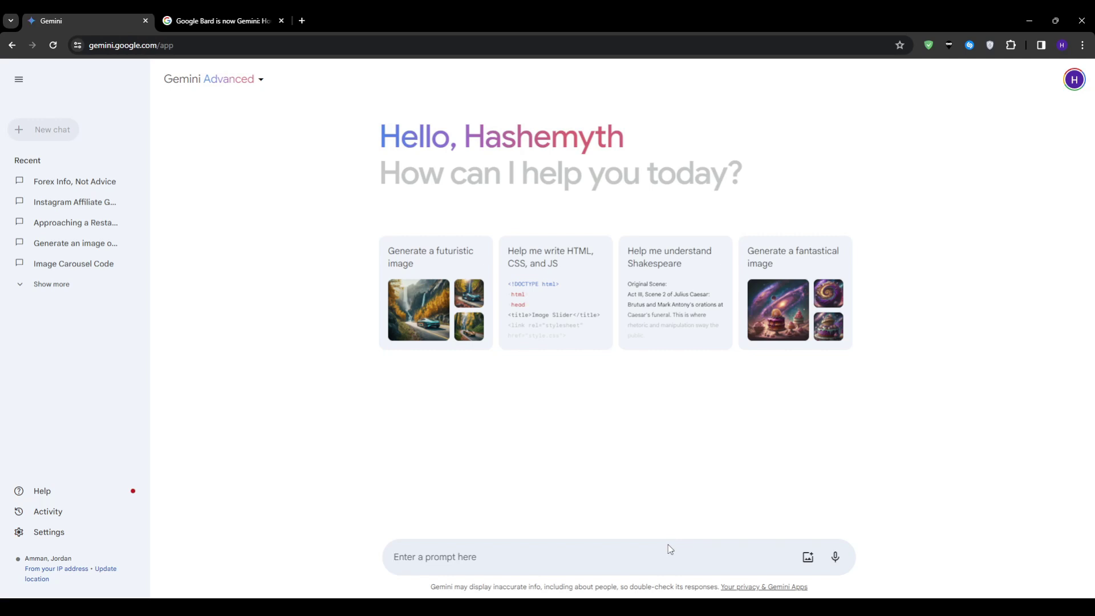
# Step: View the available Gemini model versions and close the list without changing the selection
pyautogui.click(648, 550)
pyautogui.click(262, 81)
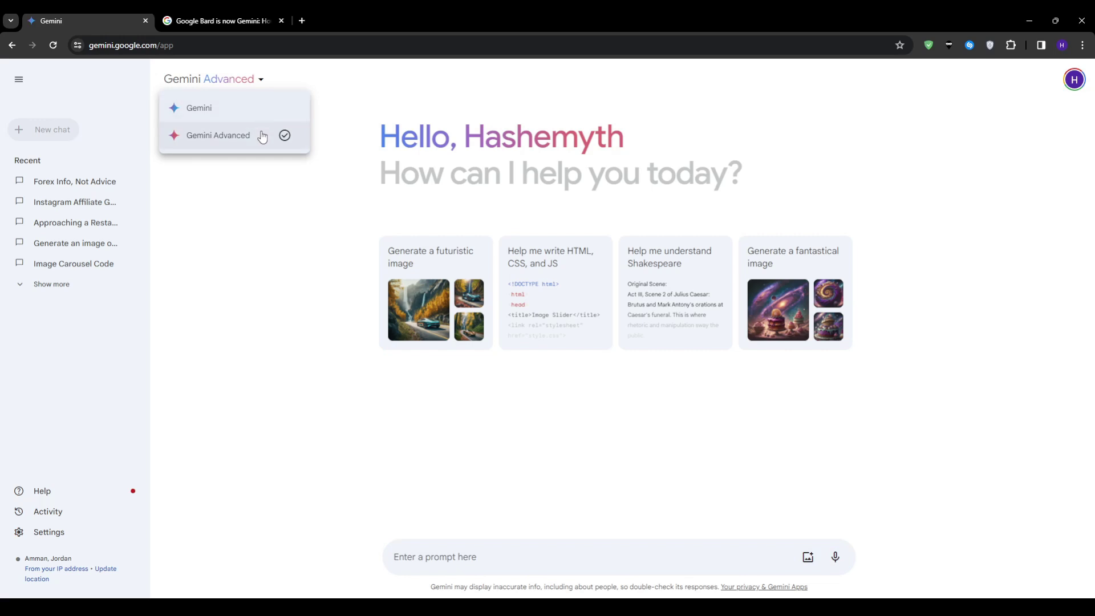
pyautogui.click(278, 243)
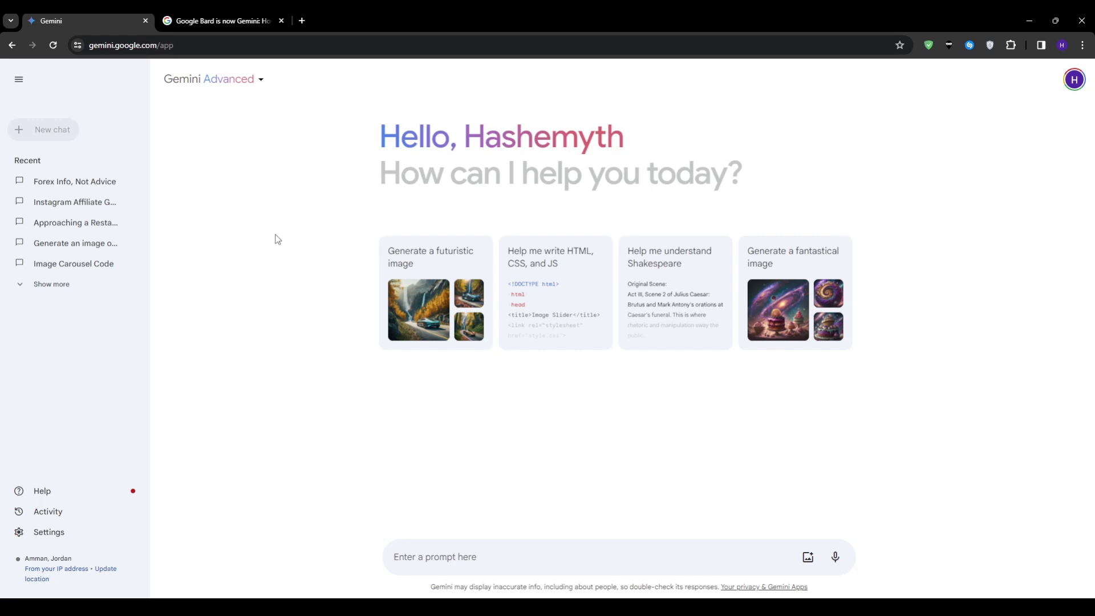
# Step: Switch to the Google blog article and highlight the monthly price of the Google One AI Premium Plan
pyautogui.hotkey('ctrl', 'Tab')
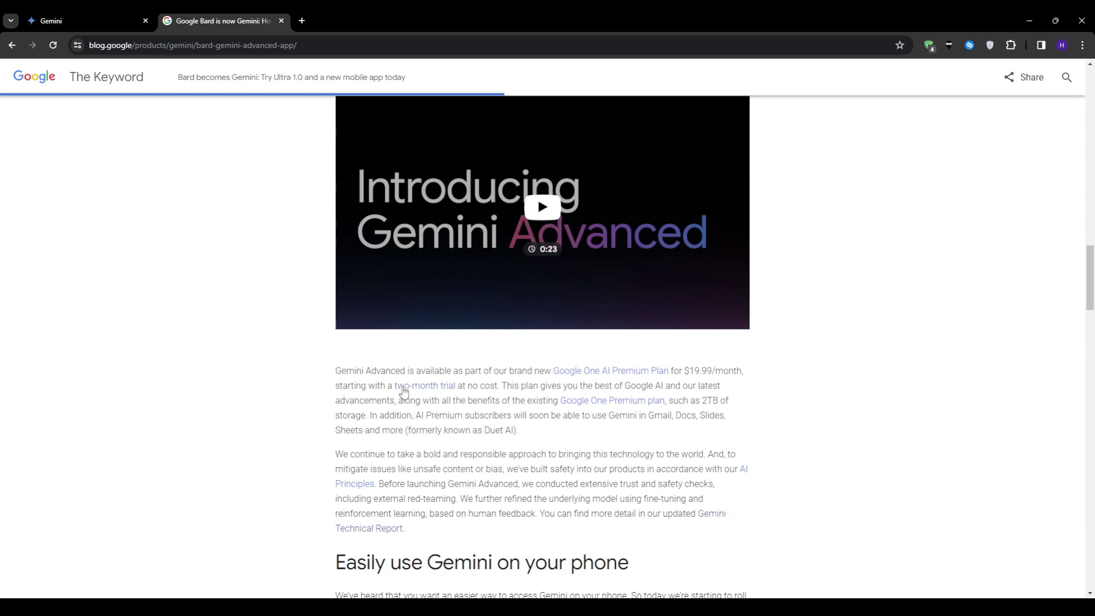
pyautogui.tripleClick(709, 371)
pyautogui.click(714, 371)
pyautogui.moveTo(741, 374); pyautogui.dragTo(688, 371)
pyautogui.click(688, 372)
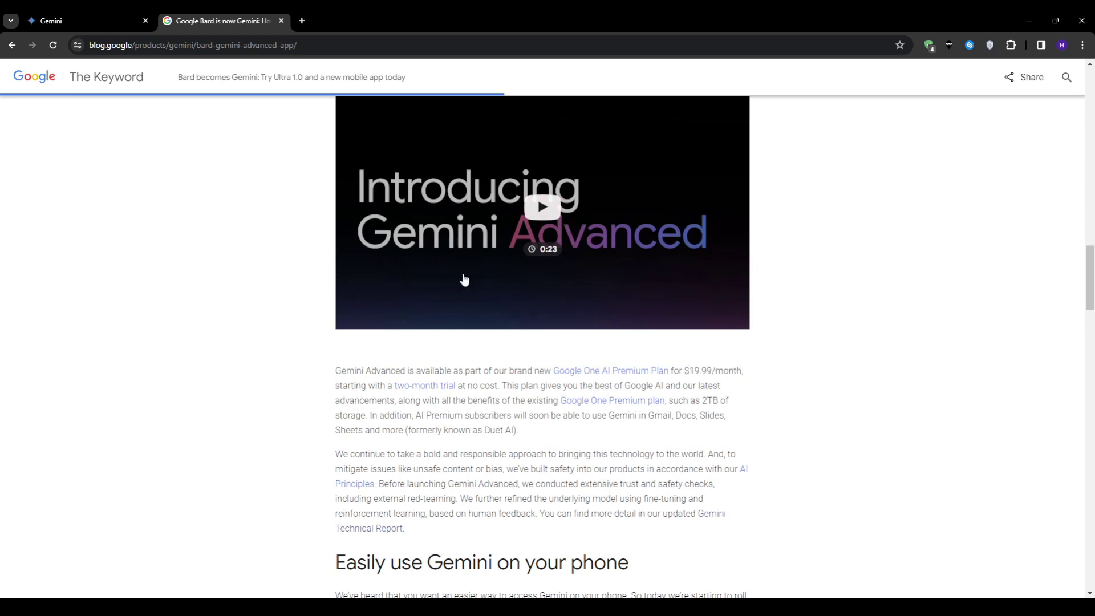
# Step: Return to the Gemini page, switch its dark theme on and back off, and close the settings
pyautogui.click(100, 20)
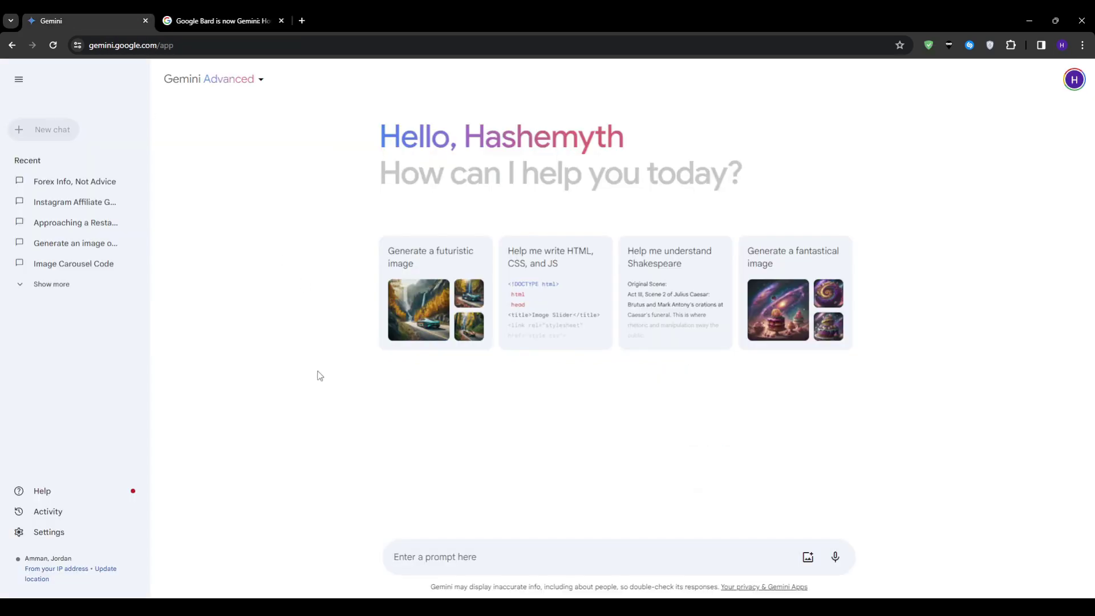
pyautogui.click(97, 530)
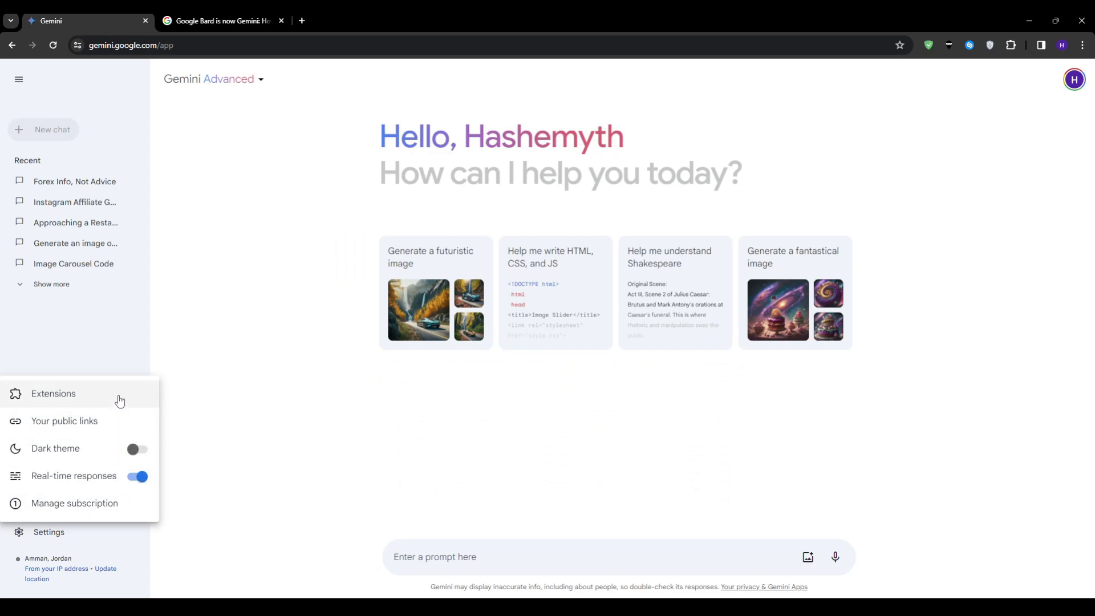
pyautogui.click(136, 450)
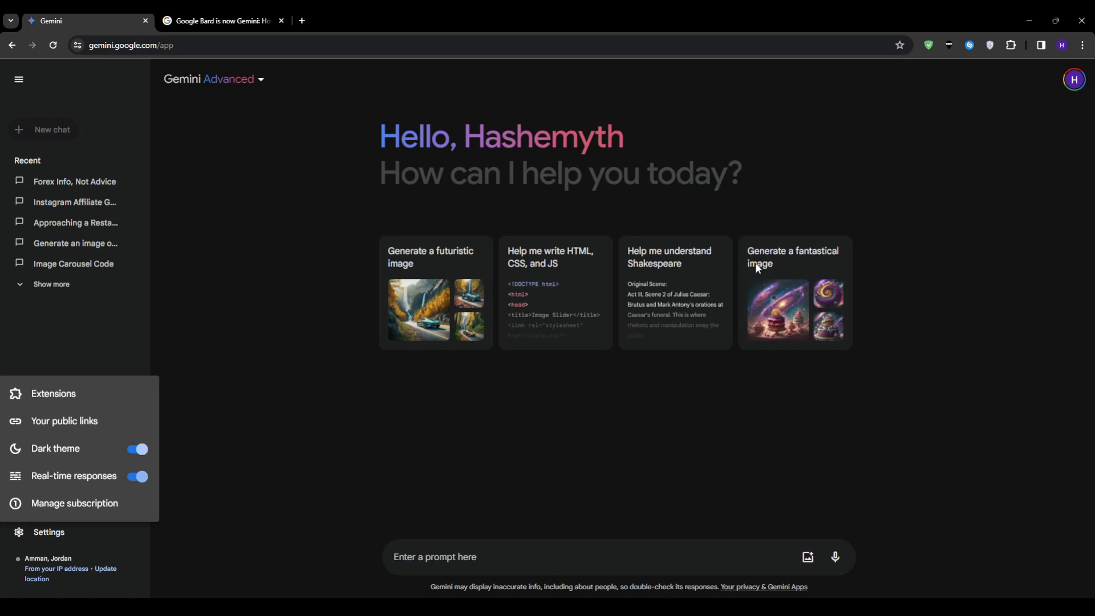
pyautogui.click(133, 450)
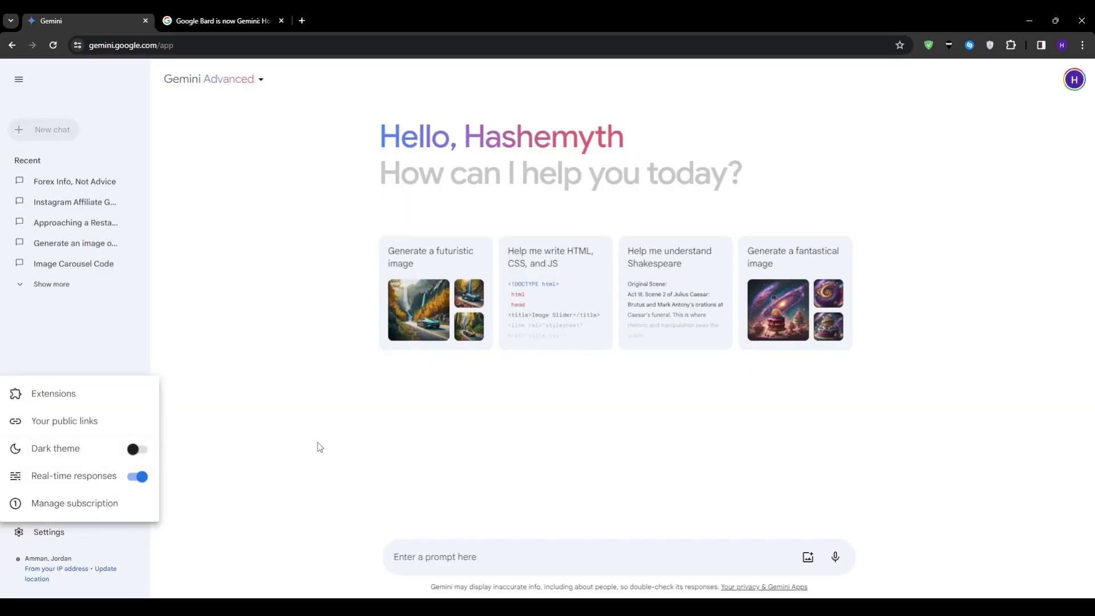
pyautogui.click(319, 447)
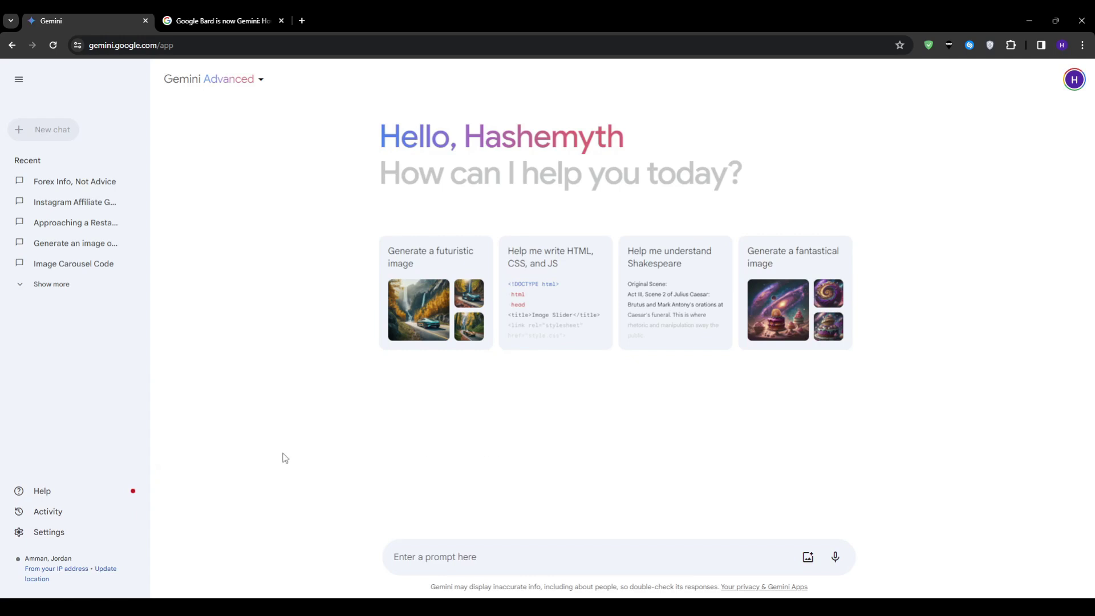
# Step: Turn real-time responses off and back on in the Gemini settings
pyautogui.click(85, 541)
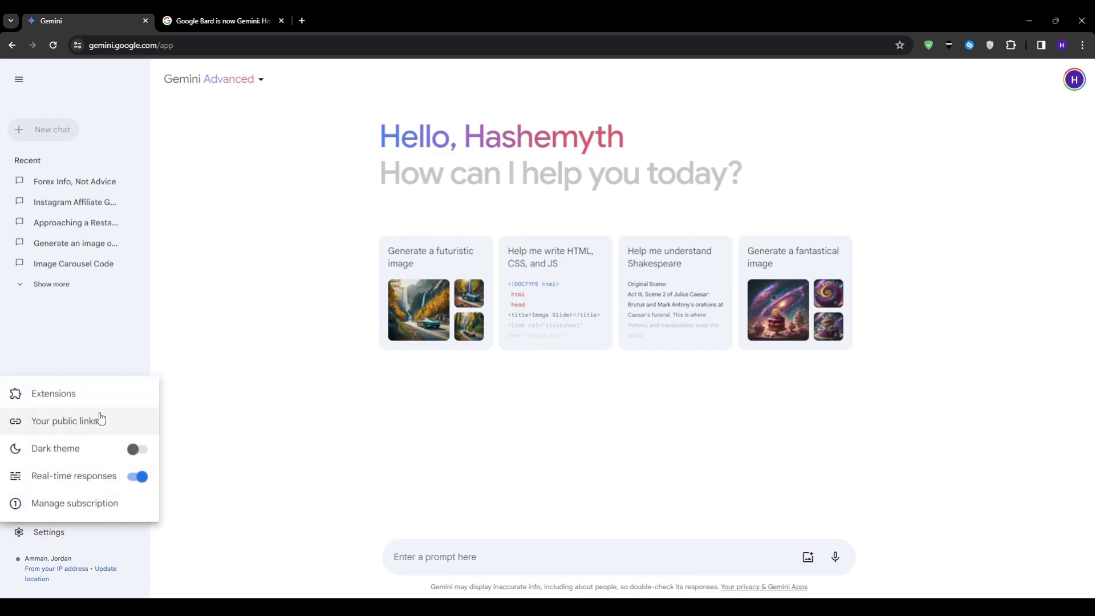
pyautogui.click(139, 484)
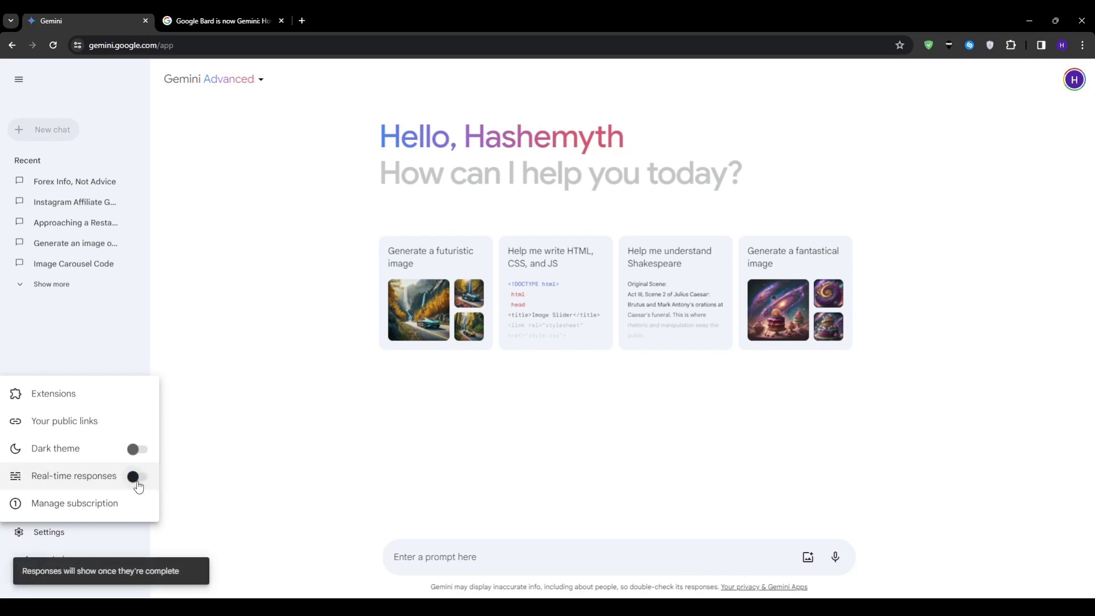
pyautogui.click(138, 480)
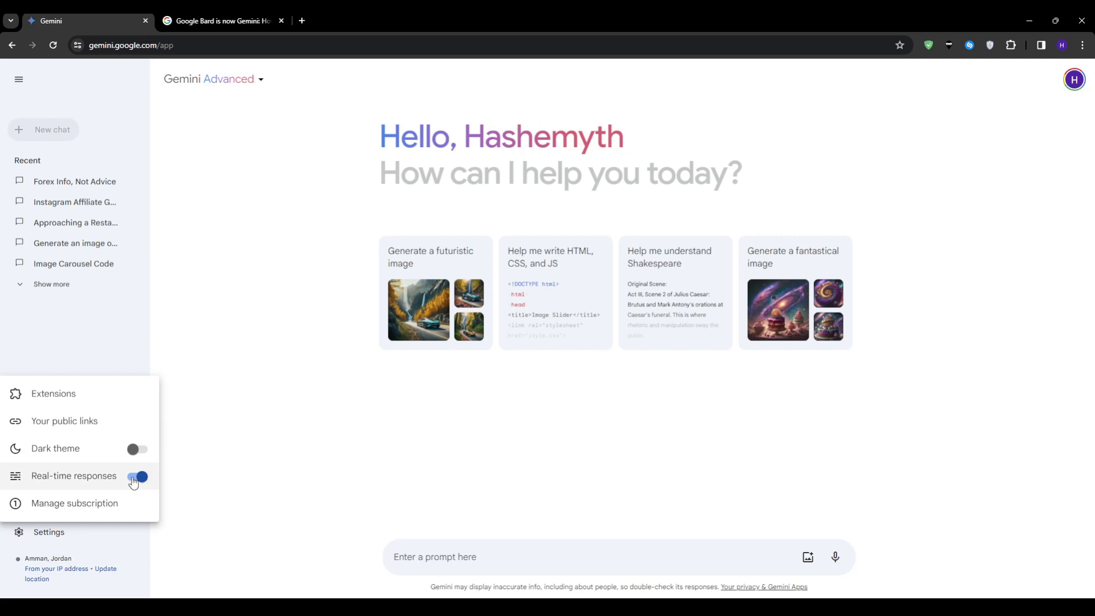
# Step: Open the Gemini extensions page and examine the available extensions, highlighting the Google Workspace name and its supported apps
pyautogui.click(73, 394)
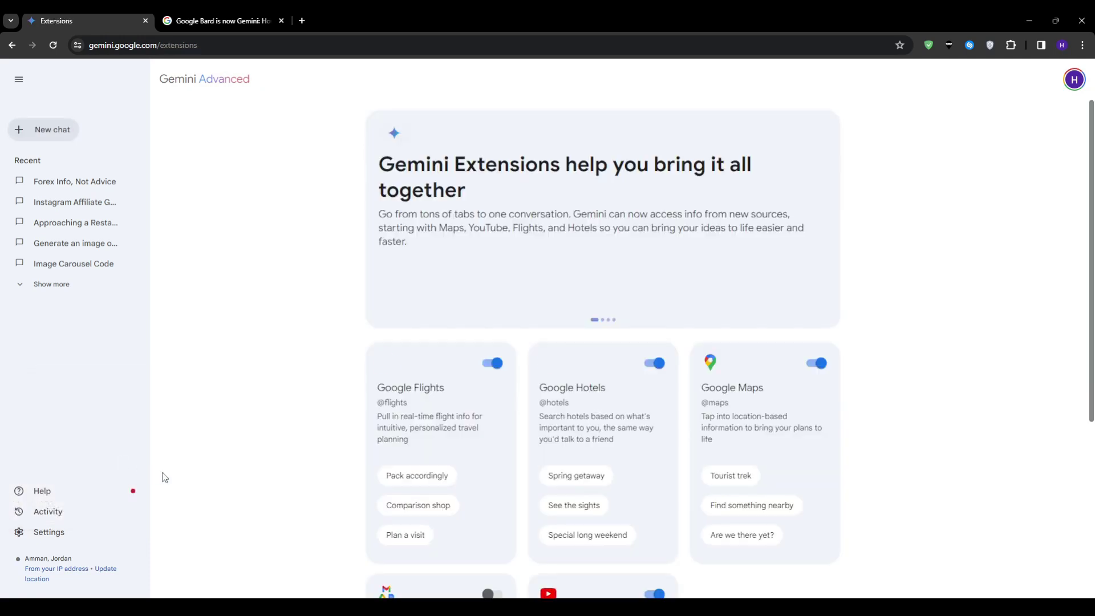
pyautogui.scroll(-3, 227, 421)
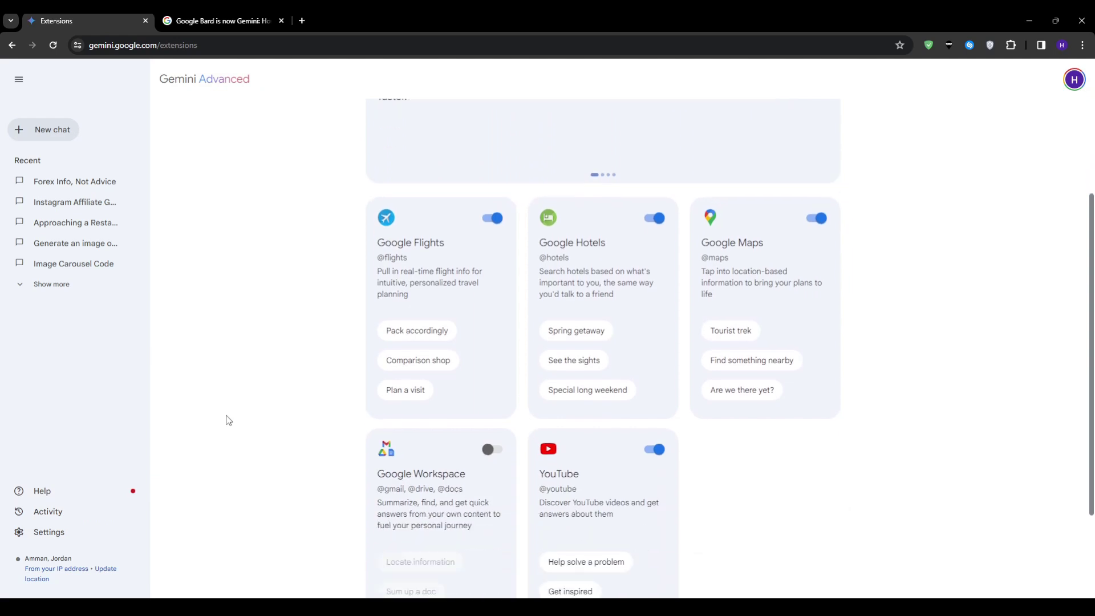
pyautogui.scroll(-2, 227, 421)
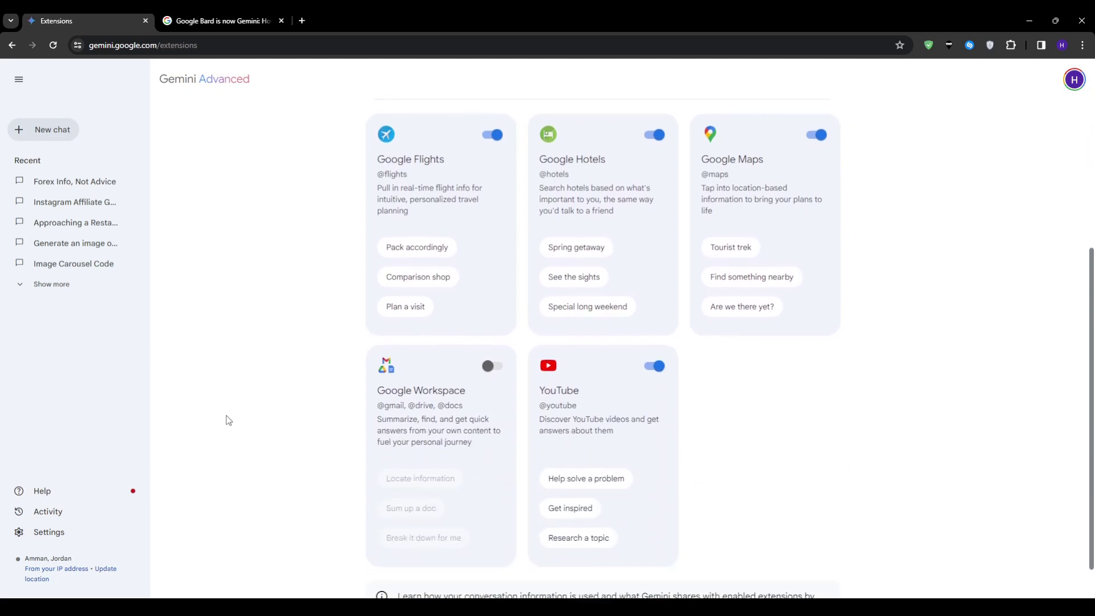
pyautogui.scroll(-1, 227, 421)
pyautogui.scroll(2, 227, 421)
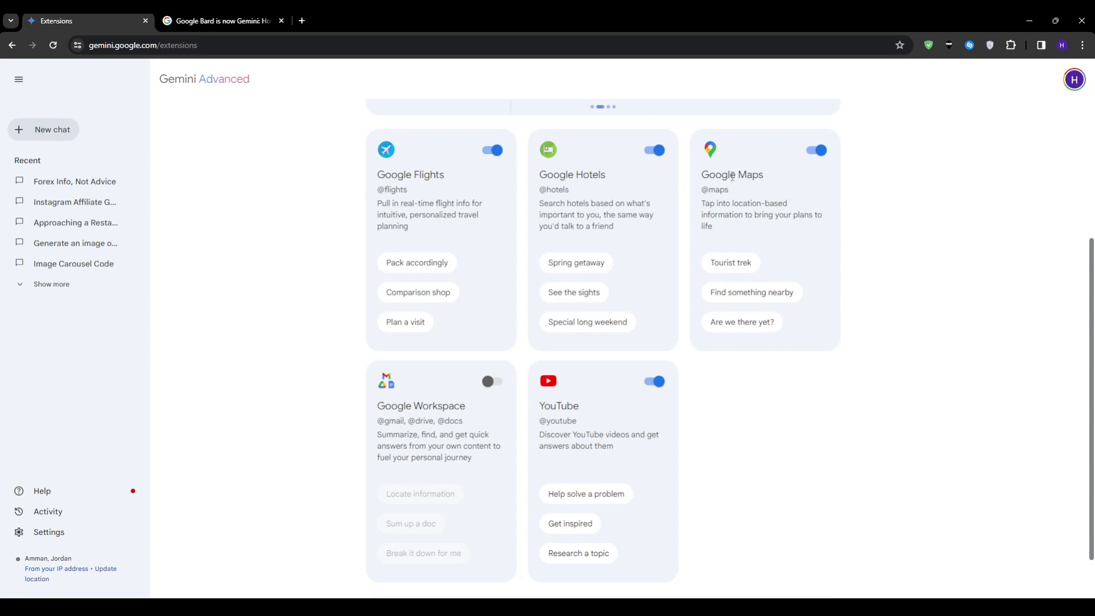
pyautogui.doubleClick(555, 408)
pyautogui.doubleClick(460, 400)
pyautogui.moveTo(460, 401); pyautogui.dragTo(342, 399)
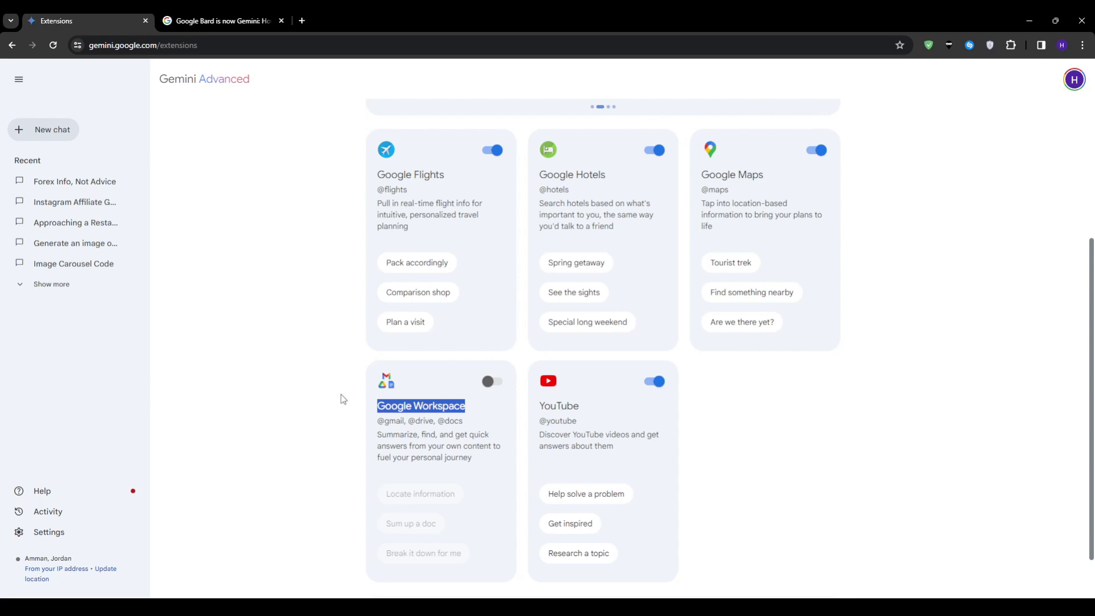
pyautogui.click(350, 403)
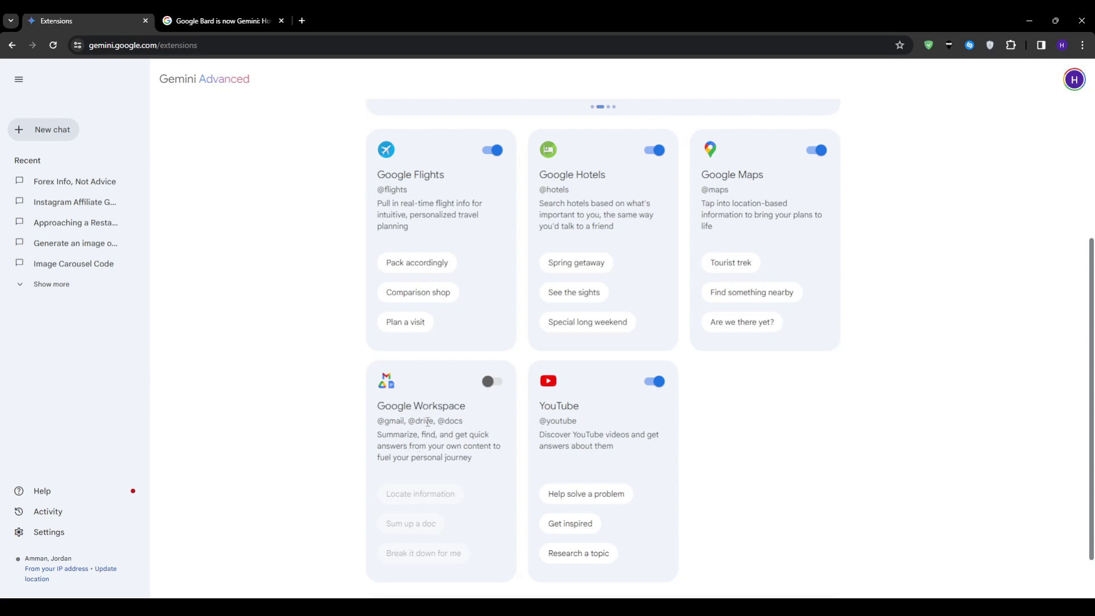
pyautogui.doubleClick(428, 422)
pyautogui.click(454, 448)
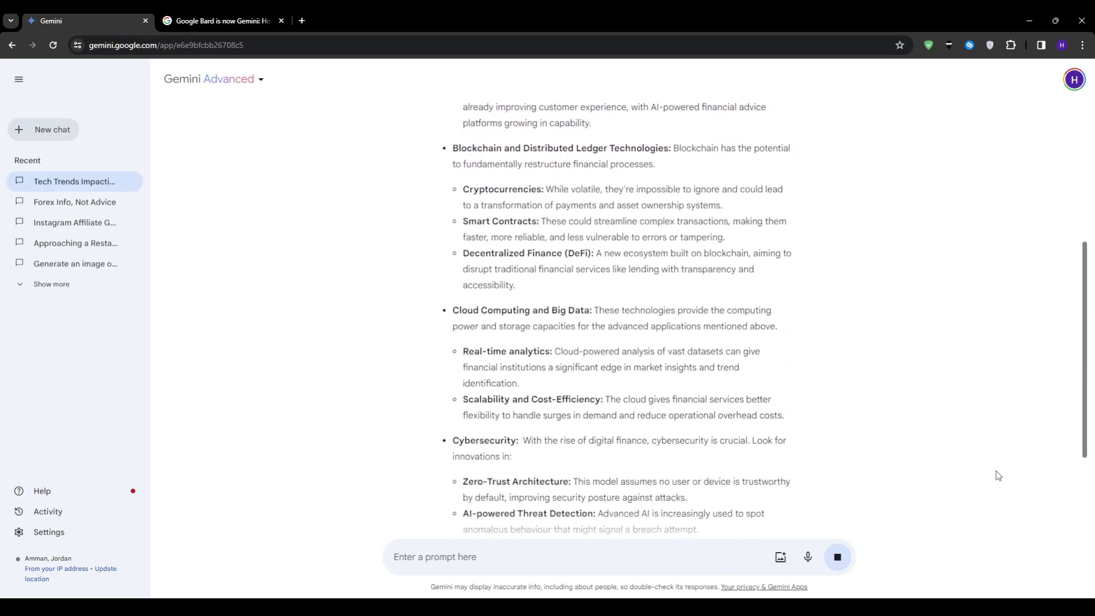
# Step: Highlight the "Resources to Stay Informed" heading in the tech trends response and start Google's check of that response
pyautogui.moveTo(443, 344); pyautogui.dragTo(562, 343)
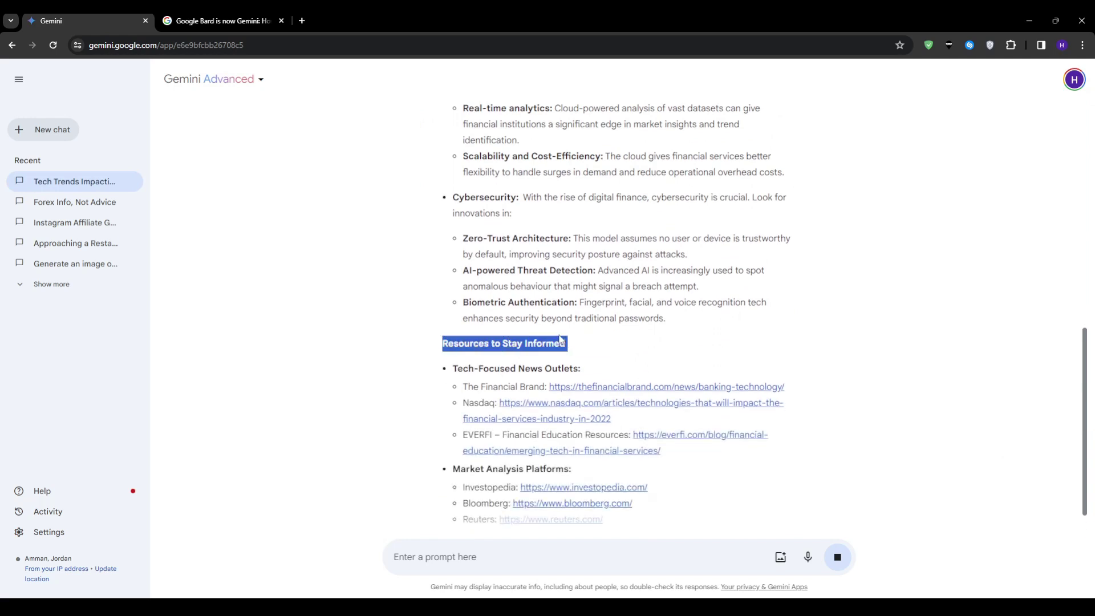
pyautogui.click(569, 340)
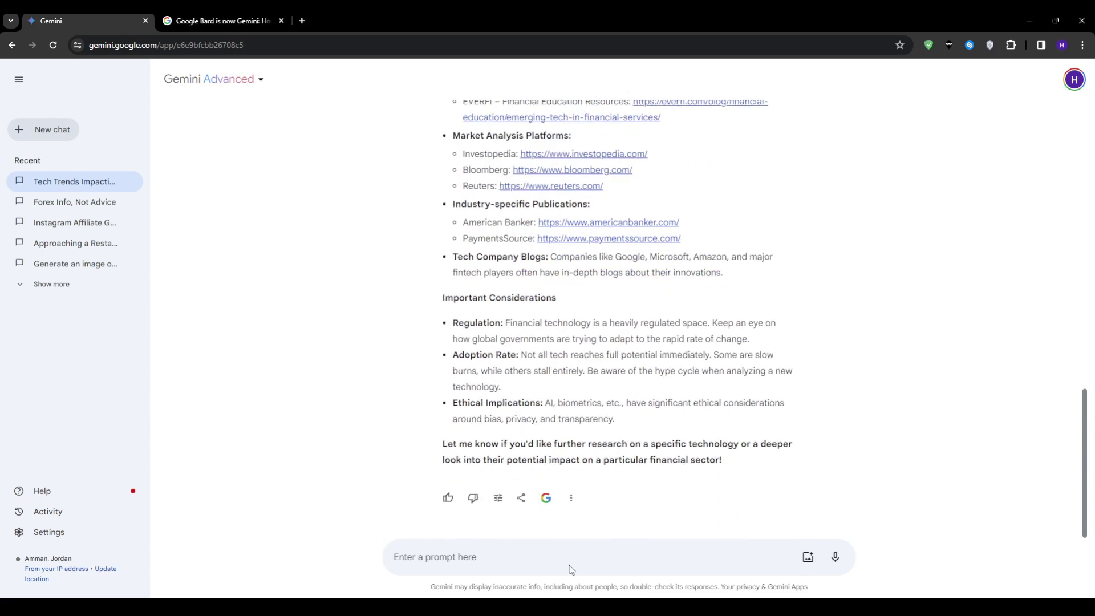
pyautogui.click(545, 499)
# Step: Send the prompt "write an email to subscribers list about end of year sale. without using promotional language." and highlight it in the chat
pyautogui.click(481, 558)
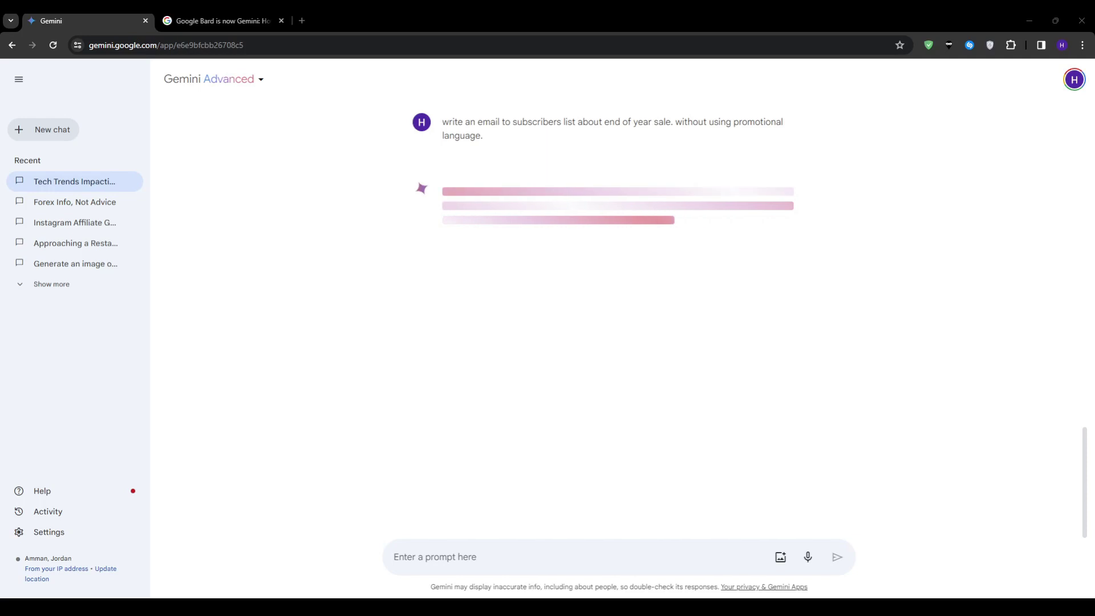
pyautogui.tripleClick(546, 122)
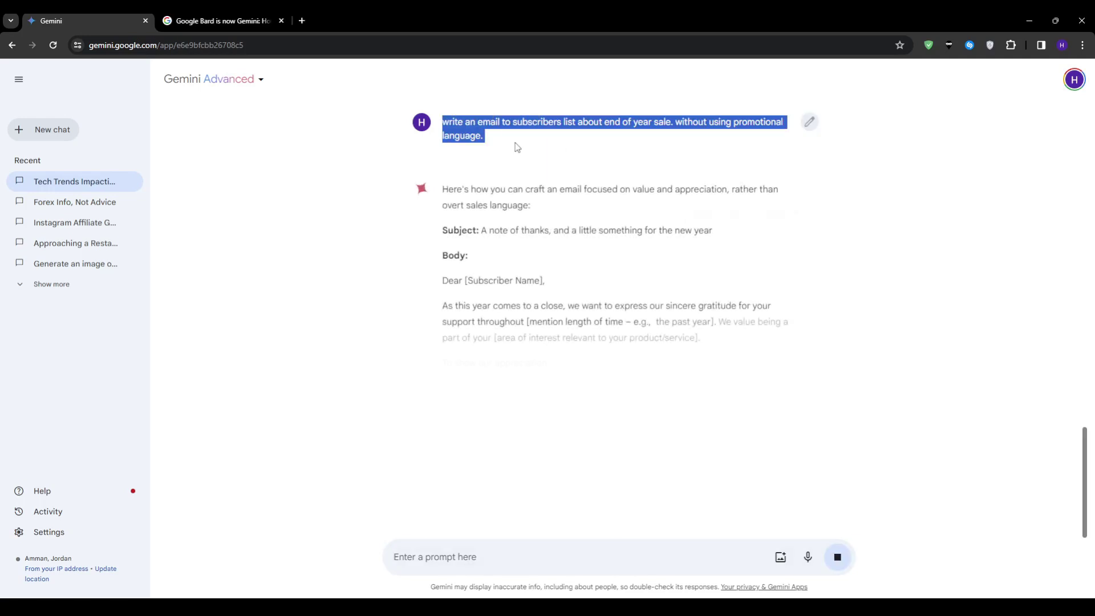
pyautogui.click(516, 149)
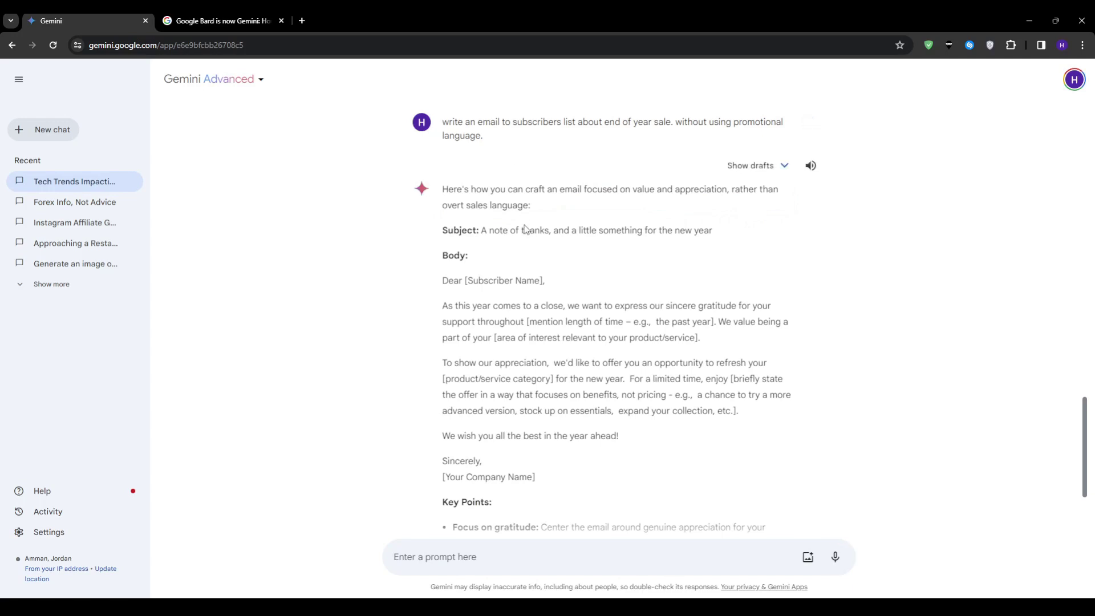
# Step: Highlight the subject line of the generated subscriber email and read through its body and key points
pyautogui.moveTo(480, 230)
pyautogui.mouseDown()
pyautogui.moveTo(679, 245)
pyautogui.moveTo(713, 234)
pyautogui.mouseUp()
pyautogui.click(714, 234)
pyautogui.scroll(-1, 582, 206)
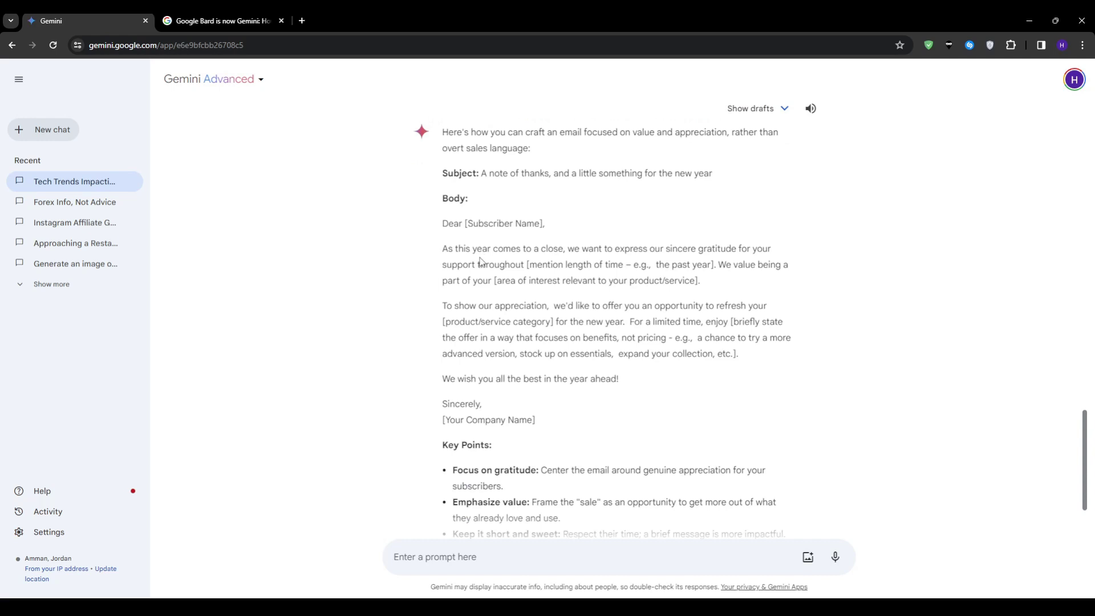
pyautogui.scroll(-1, 611, 265)
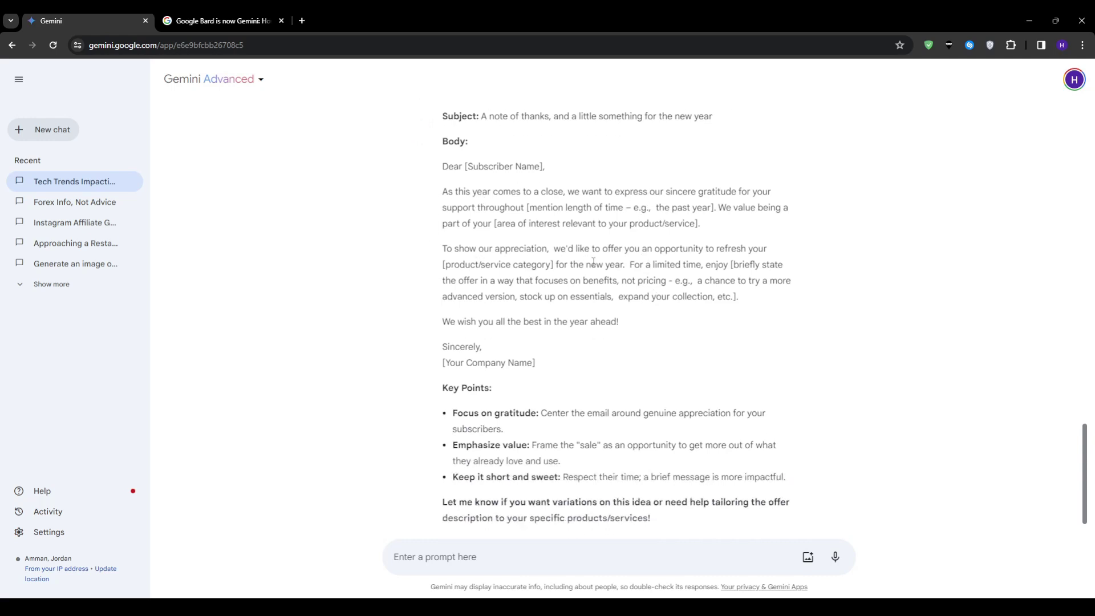
pyautogui.scroll(-1, 579, 349)
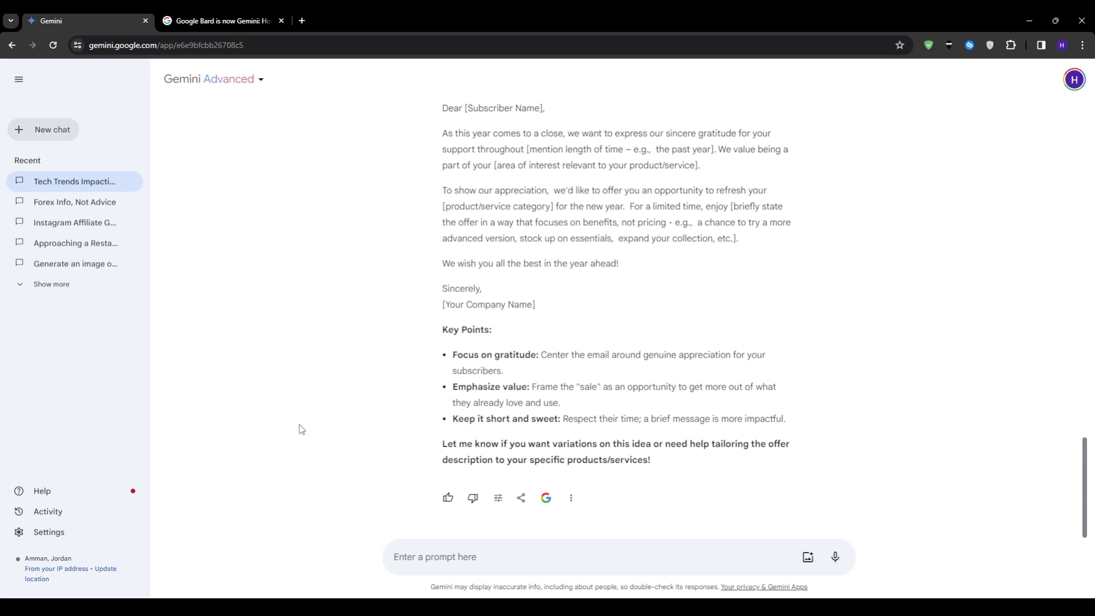
pyautogui.scroll(2, 322, 425)
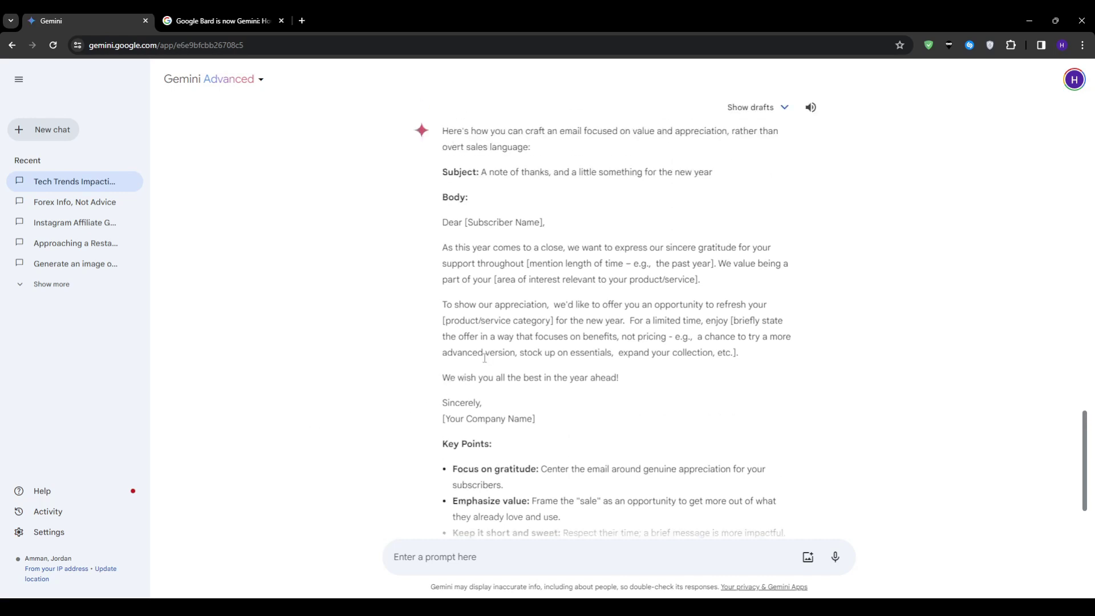
pyautogui.scroll(-2, 540, 393)
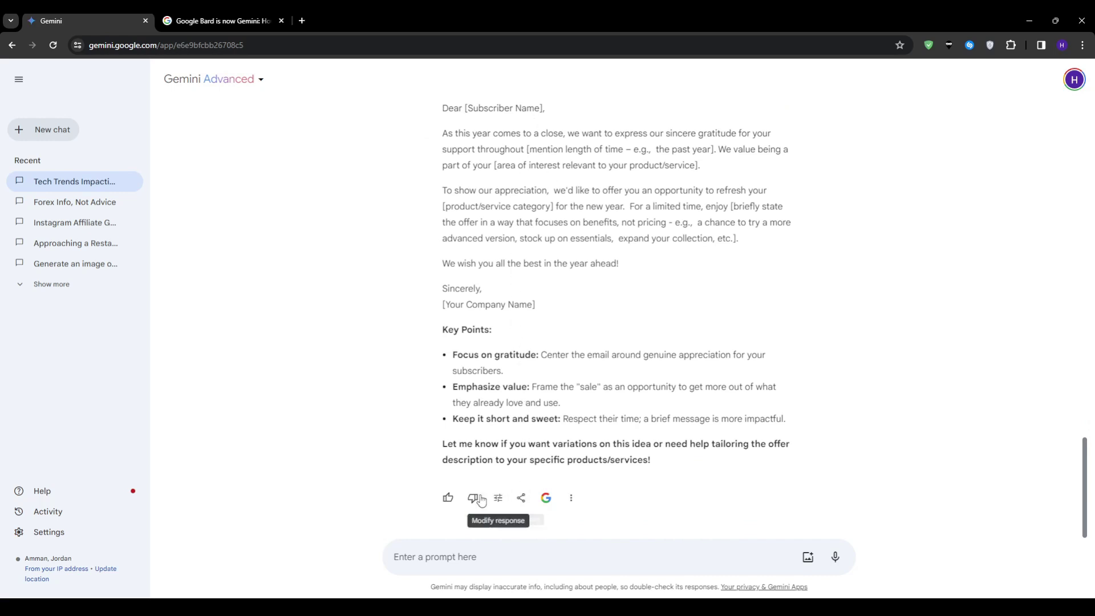
# Step: Modify the subscriber email response with the Longer option and review the rewritten version from its beginning
pyautogui.click(499, 499)
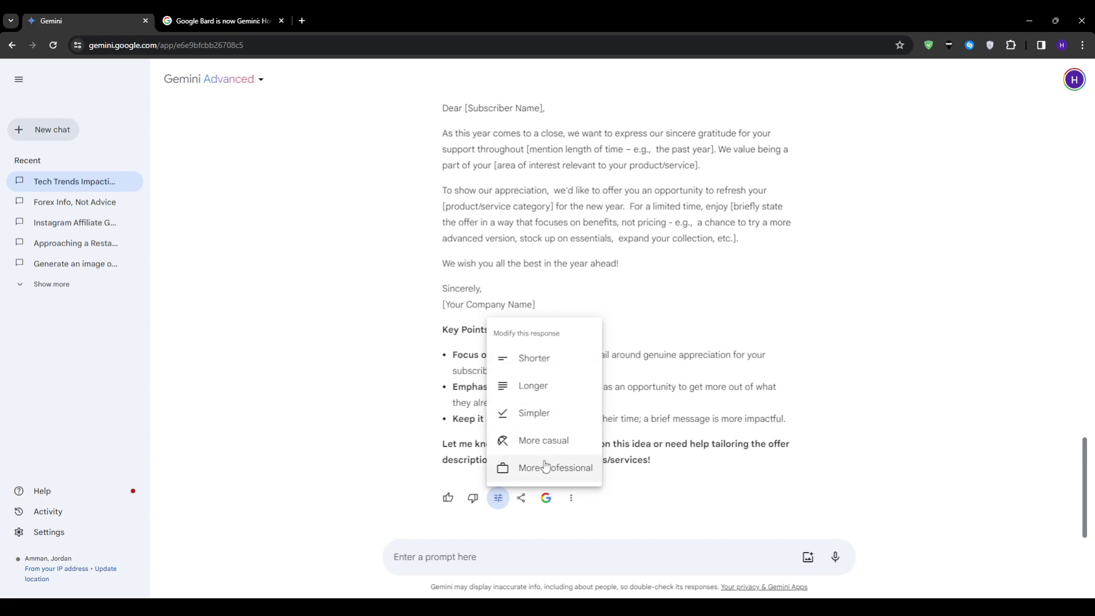
pyautogui.click(549, 388)
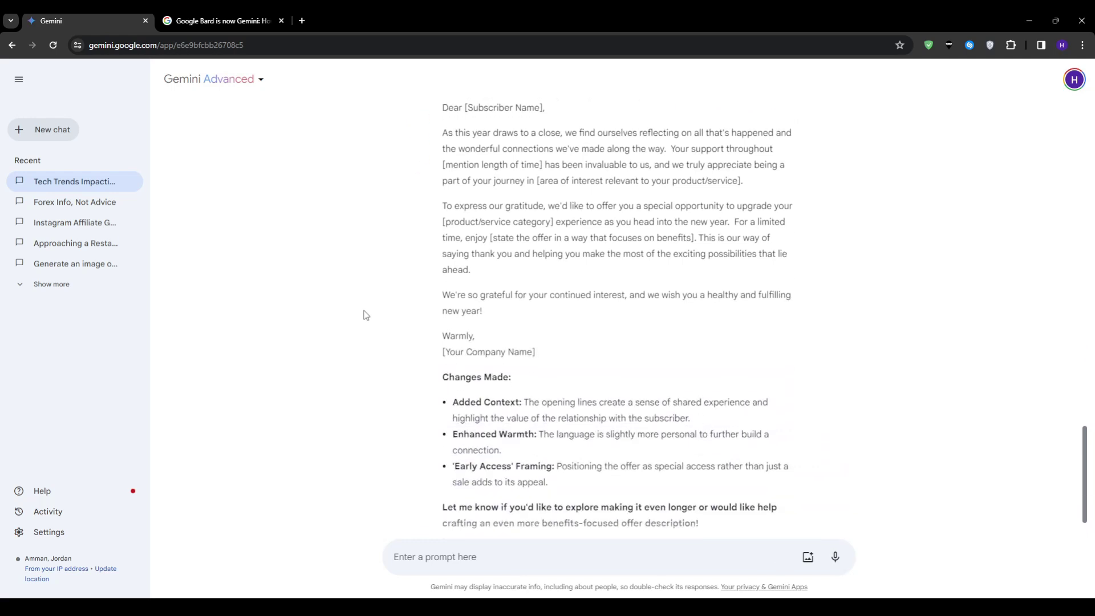
pyautogui.scroll(5, 366, 315)
pyautogui.scroll(10, 365, 315)
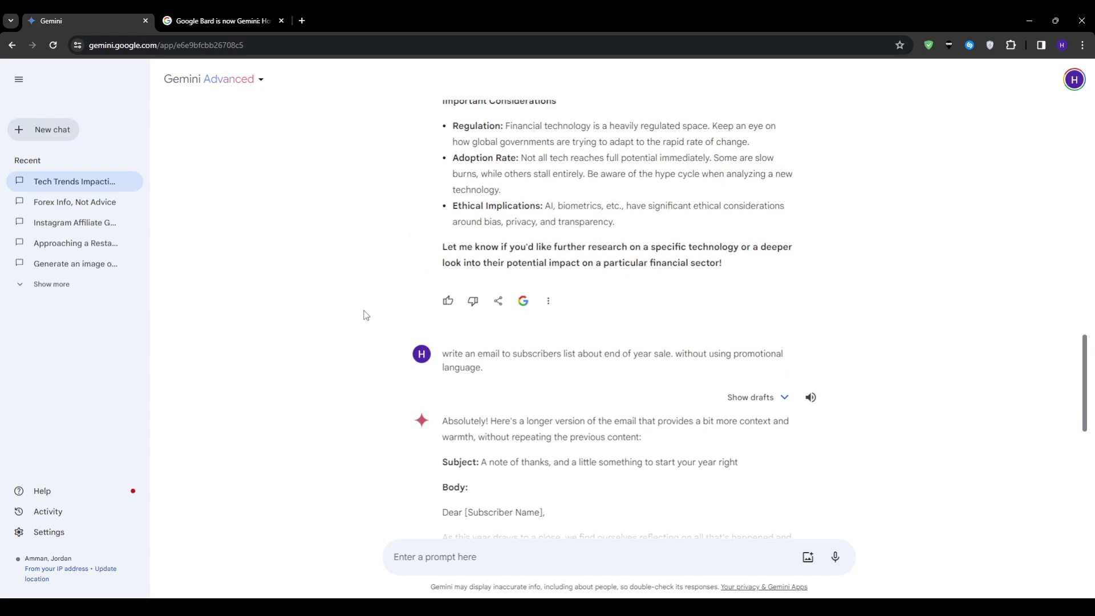
# Step: Draft a prompt that calls the YouTube extension with the query "mrbeast", and clear it without sending
pyautogui.scroll(-5, 365, 315)
pyautogui.scroll(-8, 366, 316)
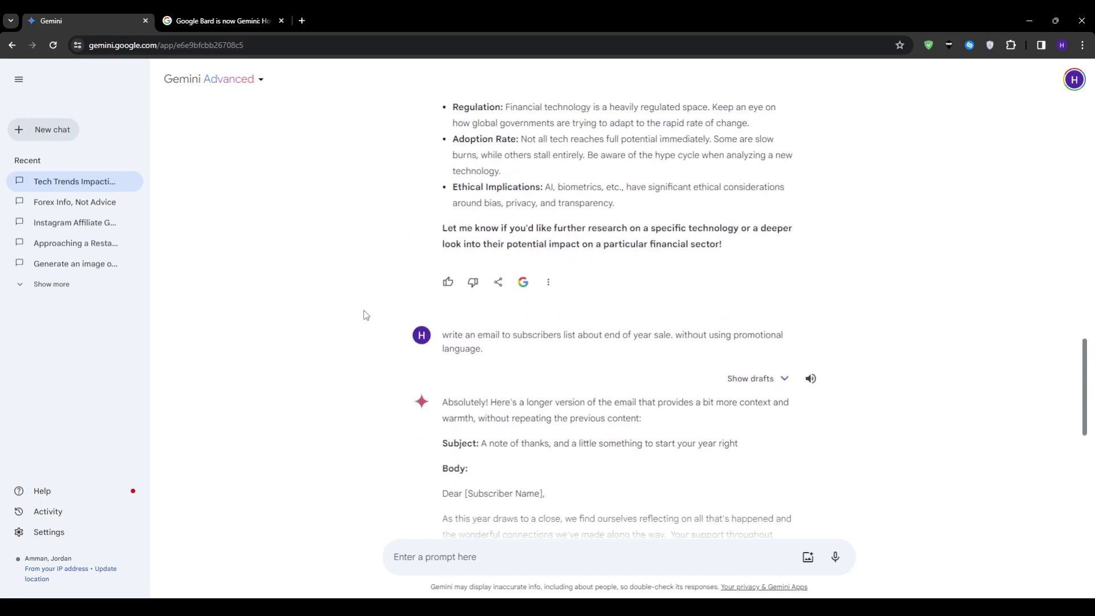
pyautogui.scroll(-1, 367, 391)
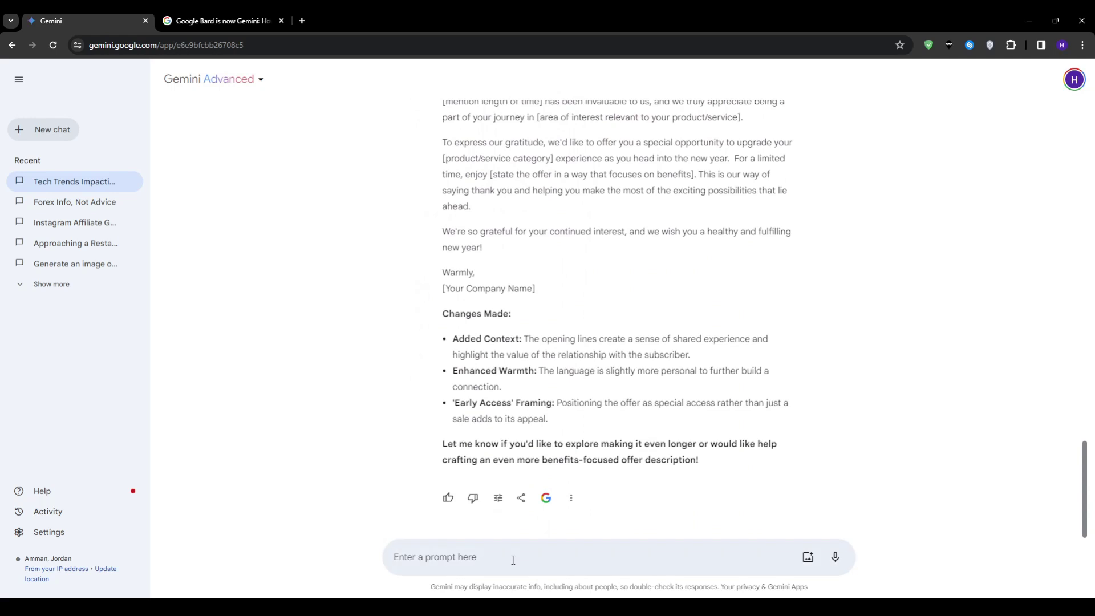
pyautogui.write('@yout')
pyautogui.press('Tab')
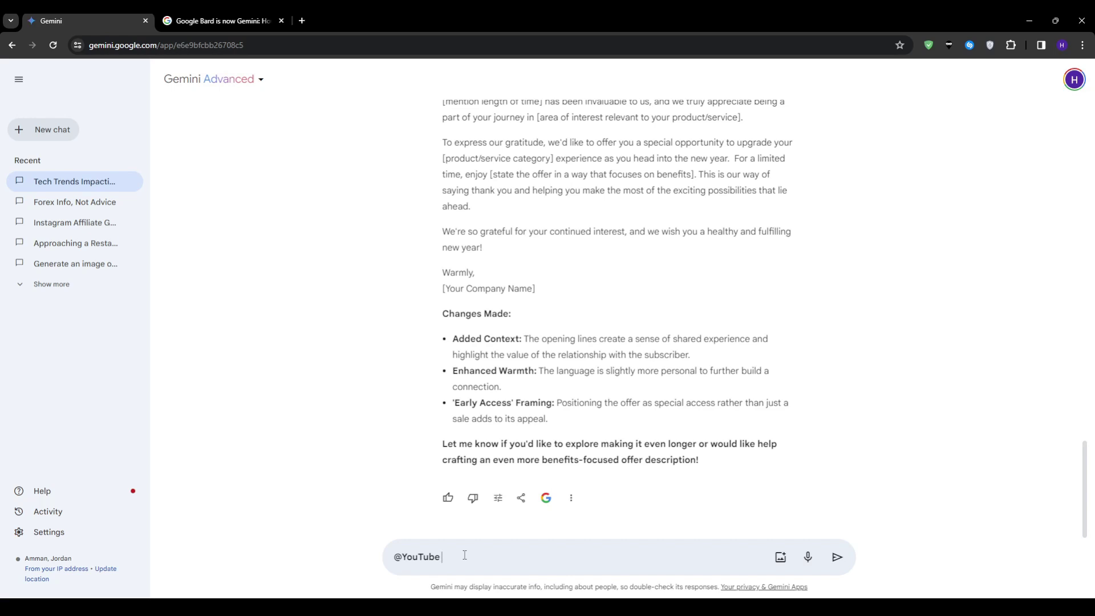
pyautogui.write('mrbeast')
pyautogui.moveTo(446, 556); pyautogui.dragTo(480, 554)
pyautogui.press('BackSpace')
pyautogui.tripleClick(580, 554)
pyautogui.press('BackSpace')
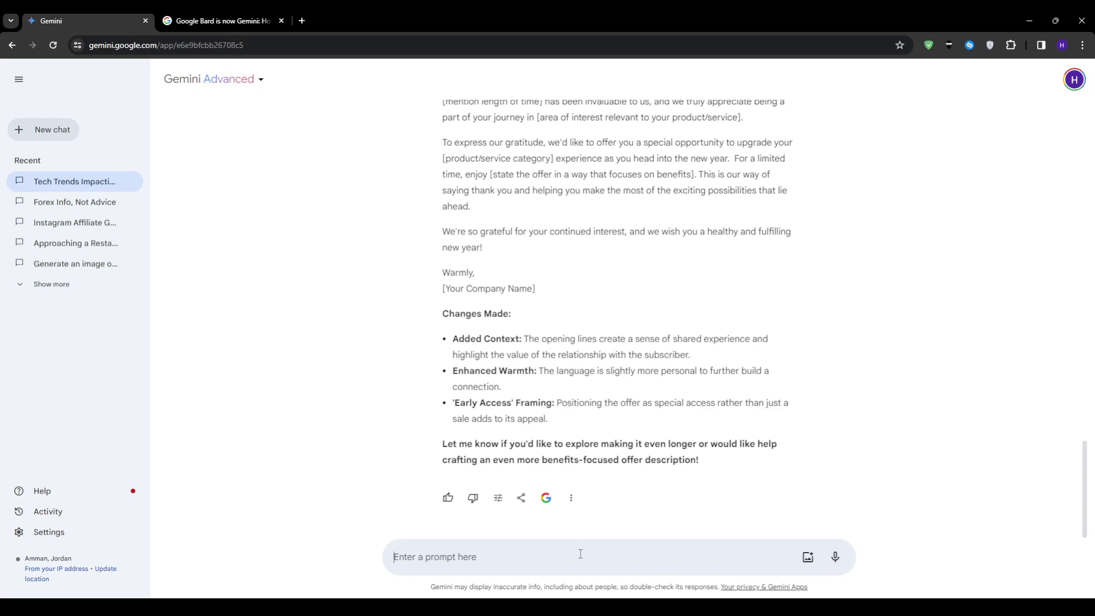
# Step: Insert a mention of the Gmail extension in the prompt and remove it again
pyautogui.write('@gma')
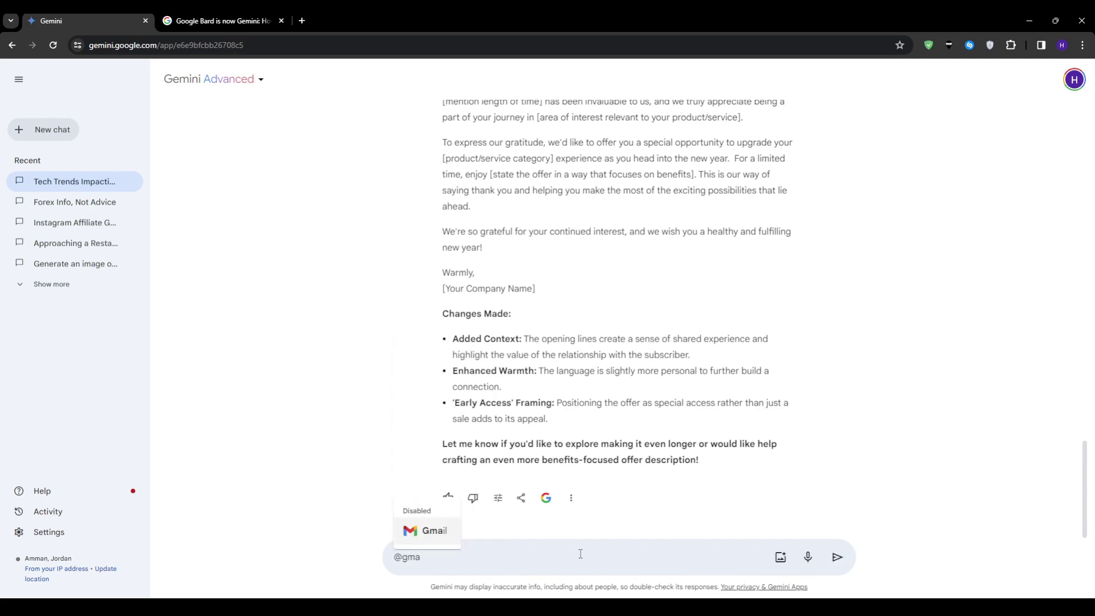
pyautogui.press('Tab')
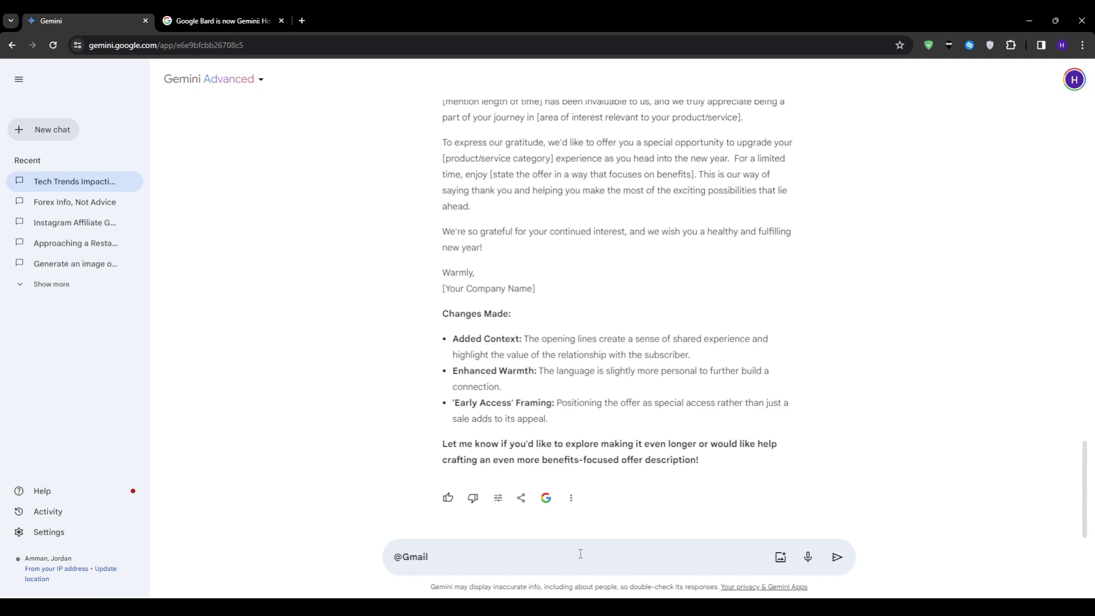
pyautogui.press('BackSpace')
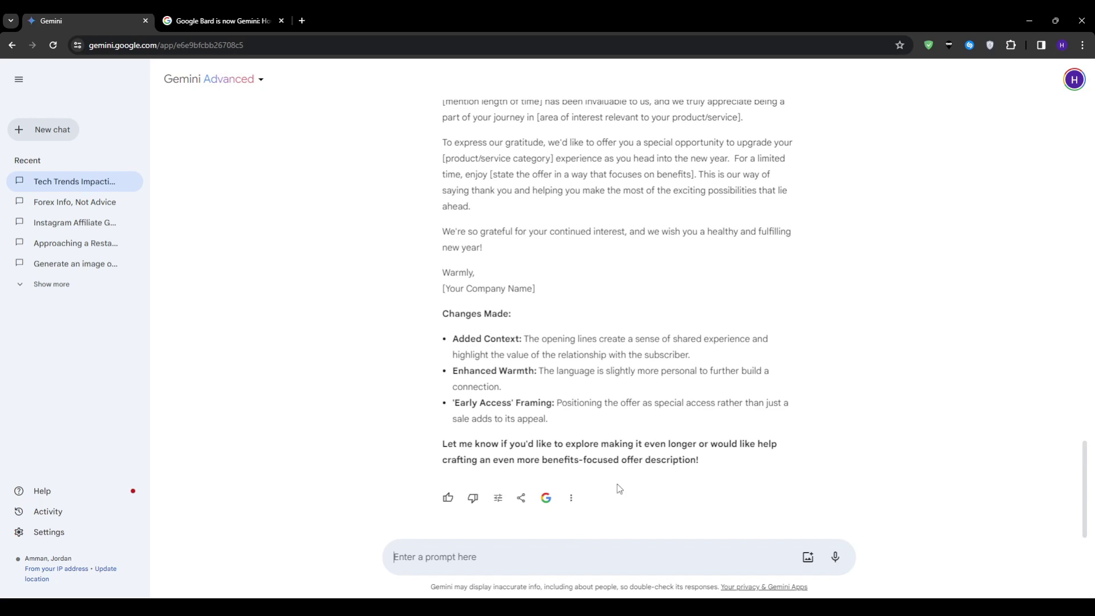
# Step: Check the additional options offered for the longer subscriber email response and close them
pyautogui.click(730, 607)
pyautogui.click(564, 573)
pyautogui.click(571, 497)
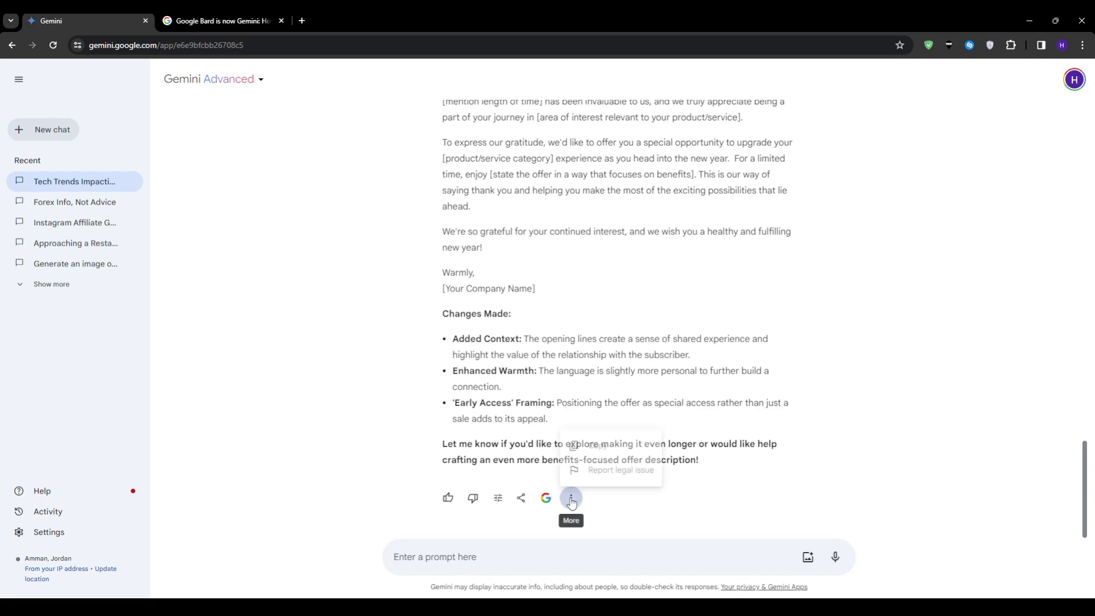
pyautogui.click(572, 497)
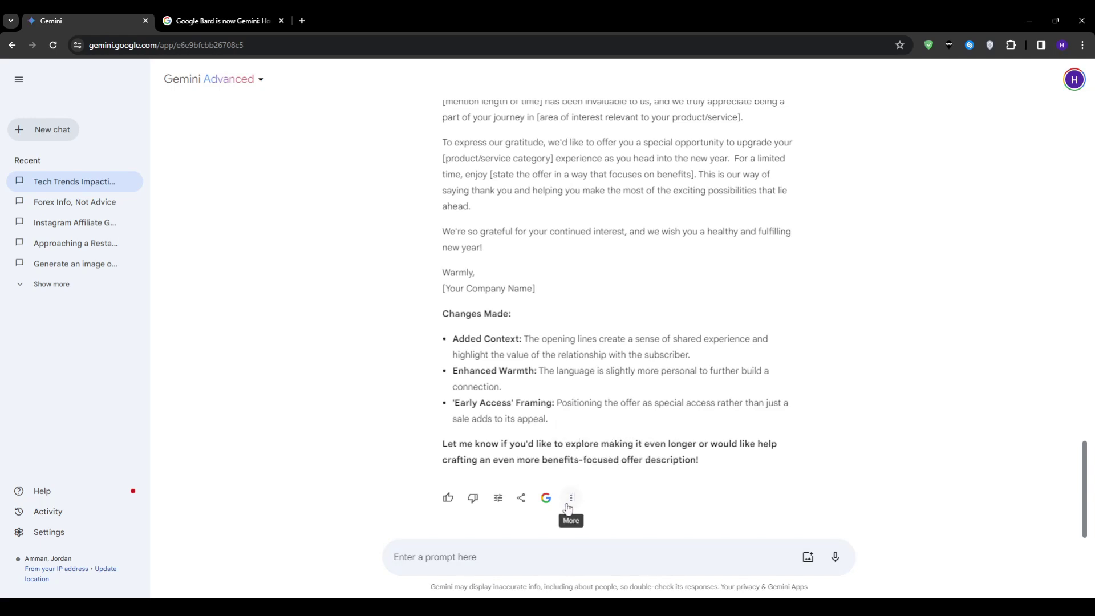
# Step: Return to the beginning of the longer subscriber email, highlight its introduction and subject line, and clear the highlight
pyautogui.scroll(5, 645, 487)
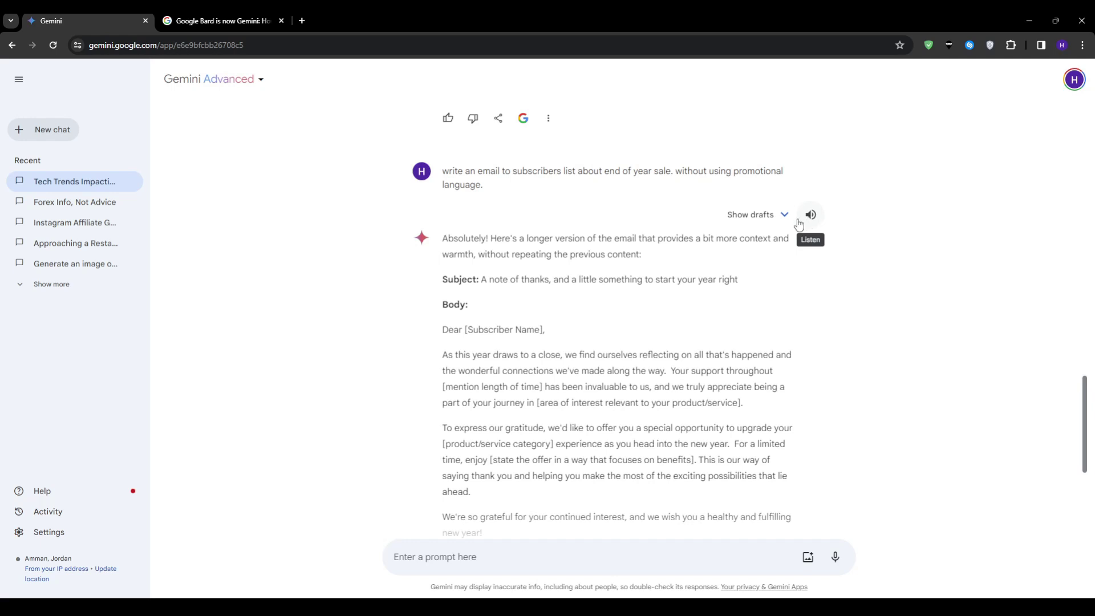
pyautogui.moveTo(740, 281); pyautogui.dragTo(403, 287)
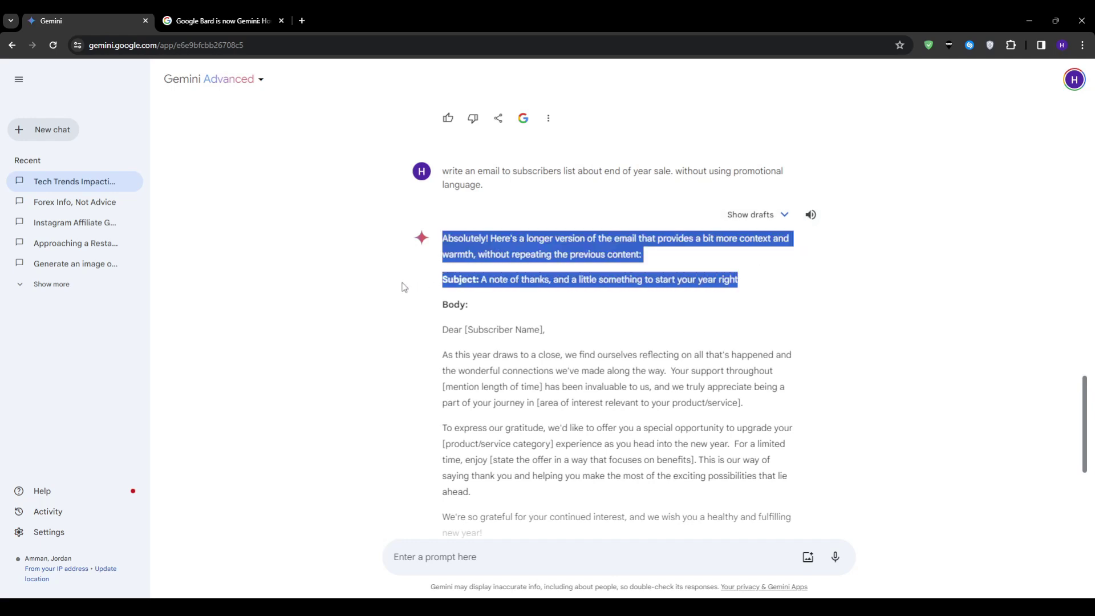
pyautogui.click(588, 394)
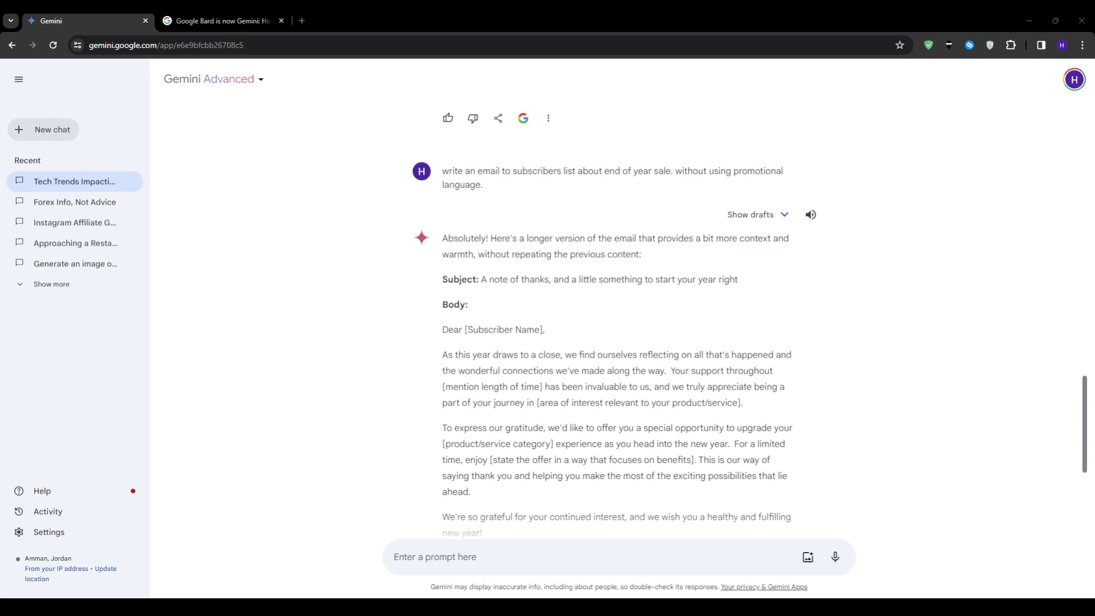